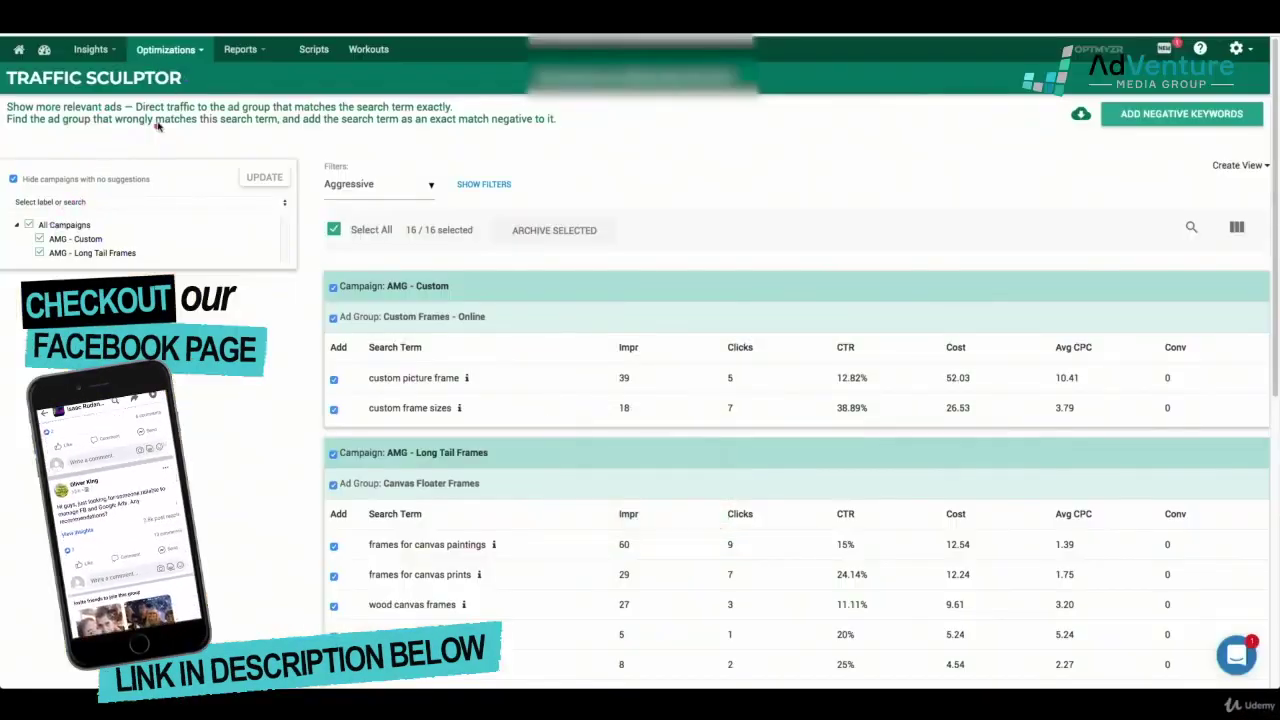
Choose the Aggressive preset under Instant Filters, keeping all 16 of 16 suggestions selected
mouse_move(57, 164)
mouse_down()
mouse_move(112, 110)
mouse_move(114, 140)
mouse_up()
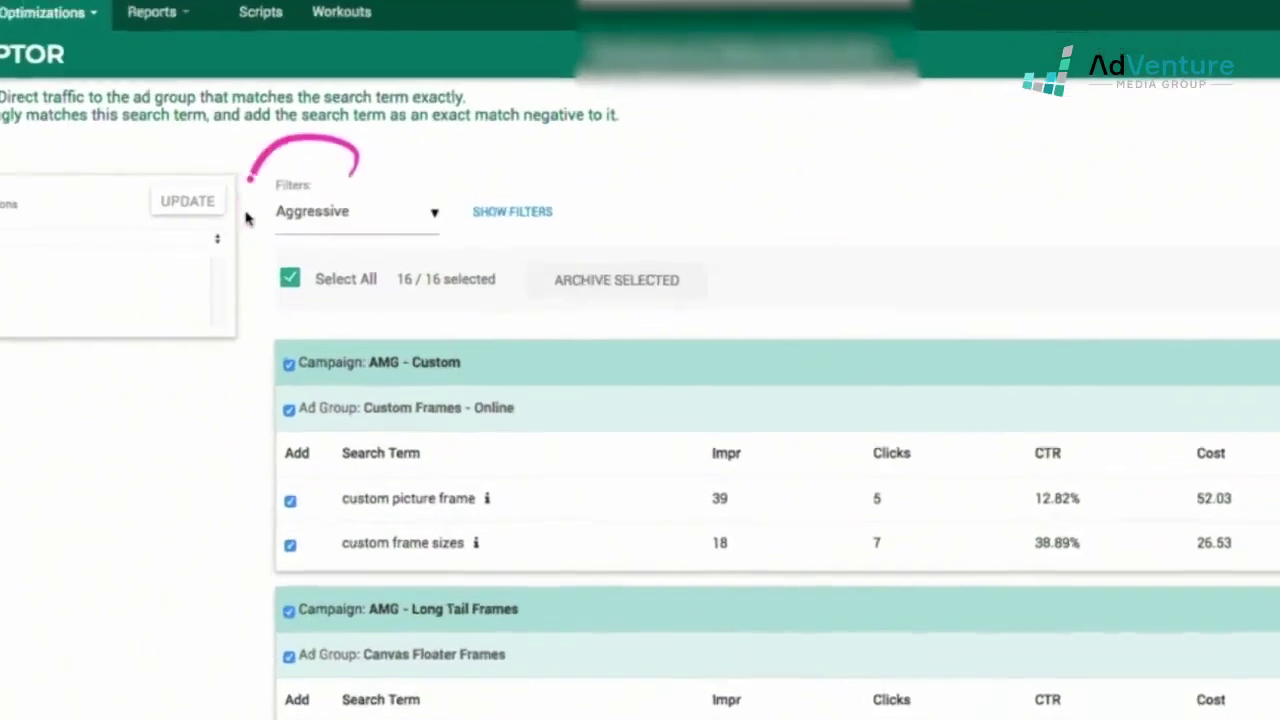
drag(353, 139, 352, 209)
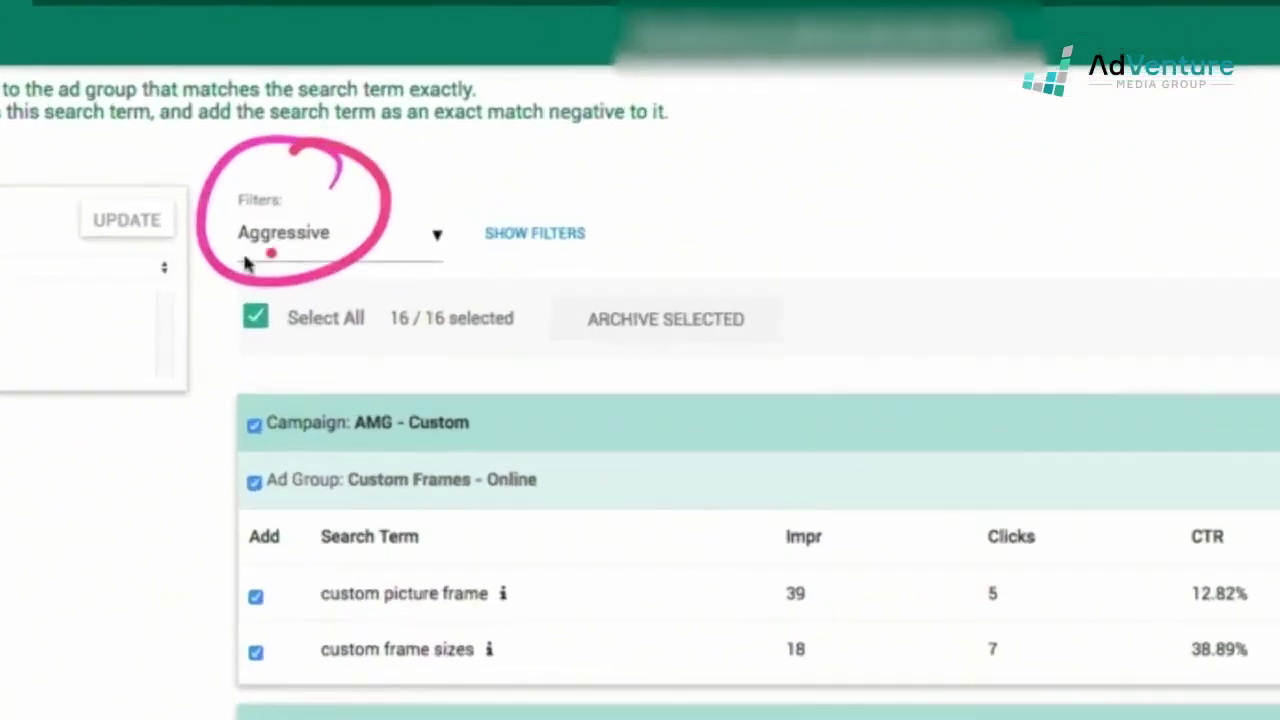
click(300, 235)
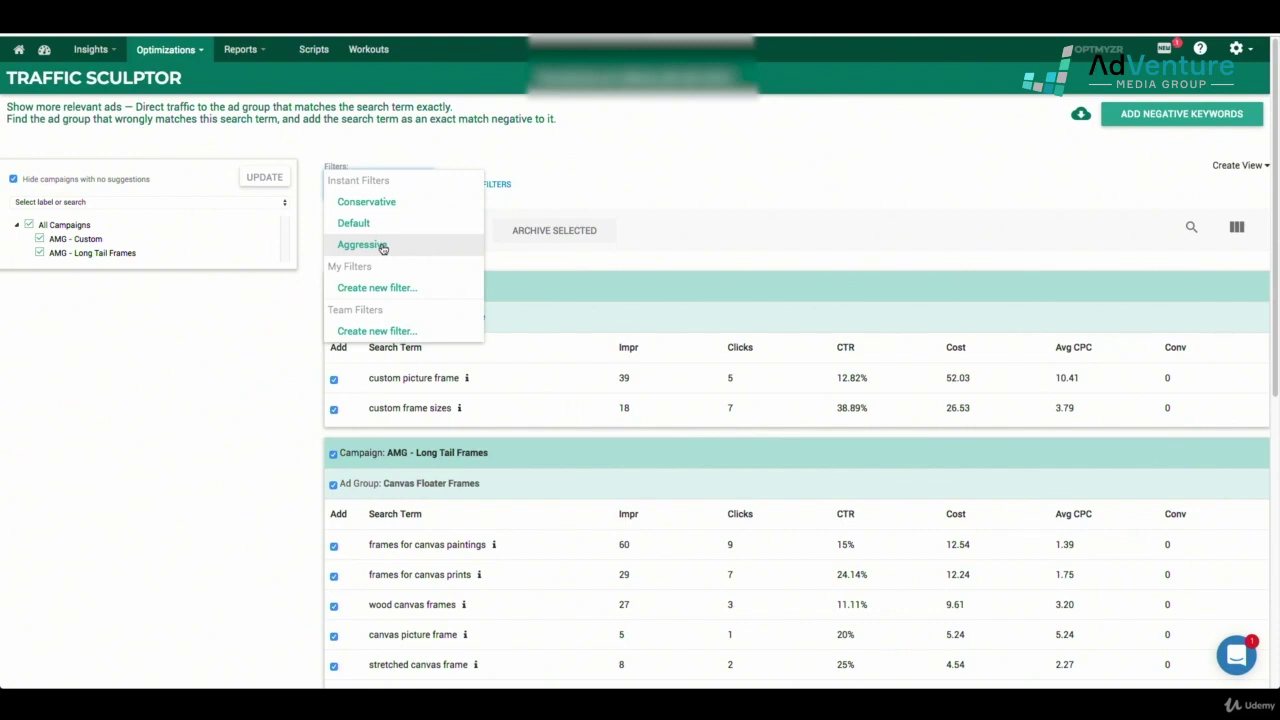
click(362, 245)
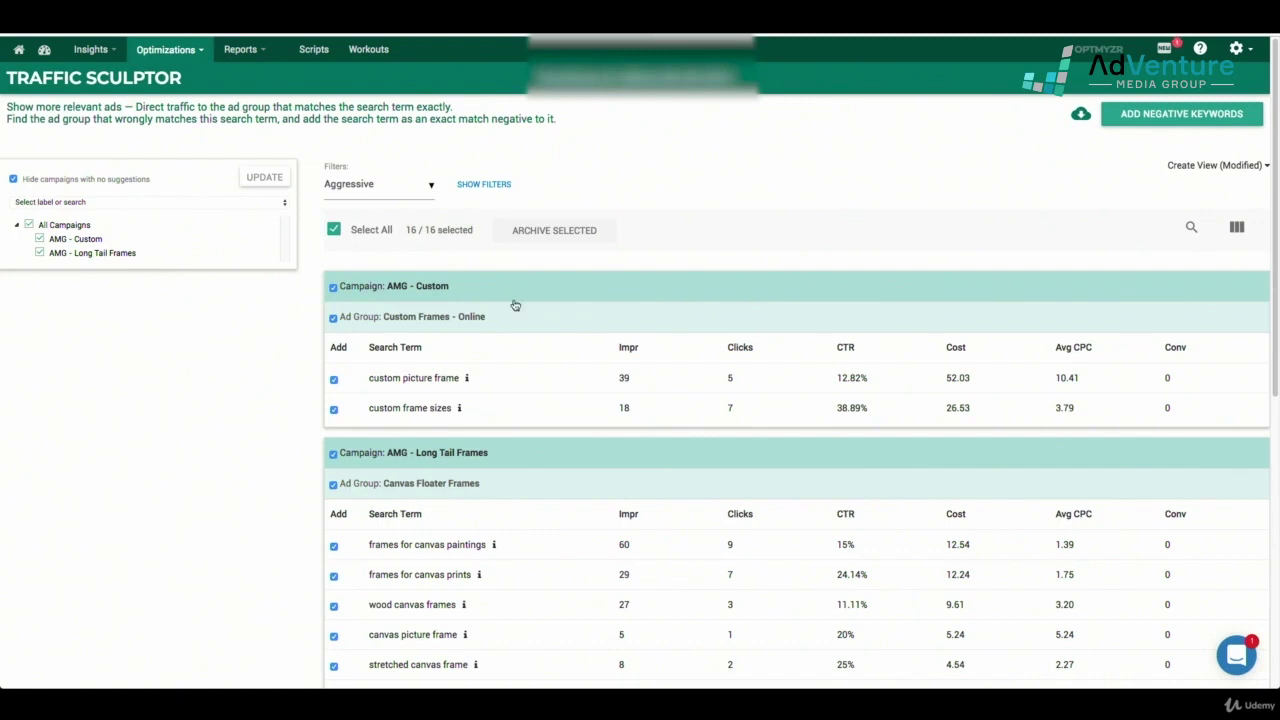
Uncheck the AMG - Custom campaign and toggle Select All off, leaving 0 of 16 selected
scroll(523, 310, down, 2)
scroll(181, 243, up, 2)
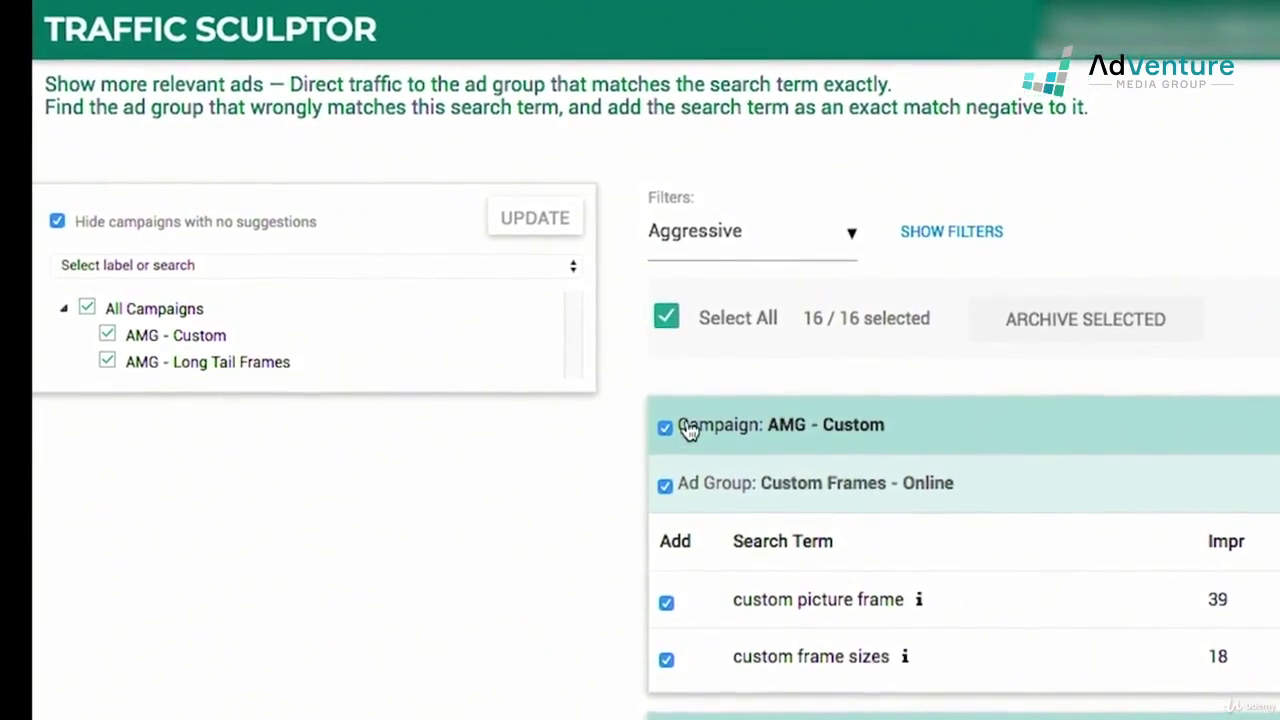
click(667, 424)
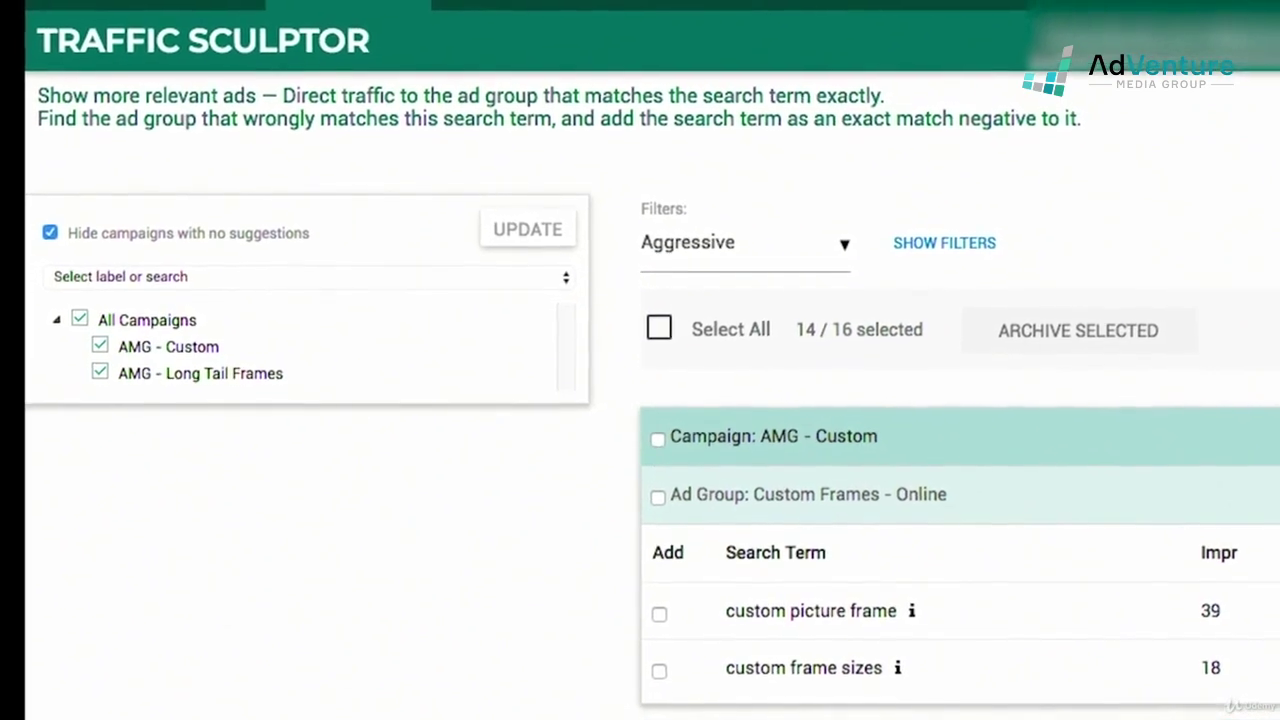
click(653, 338)
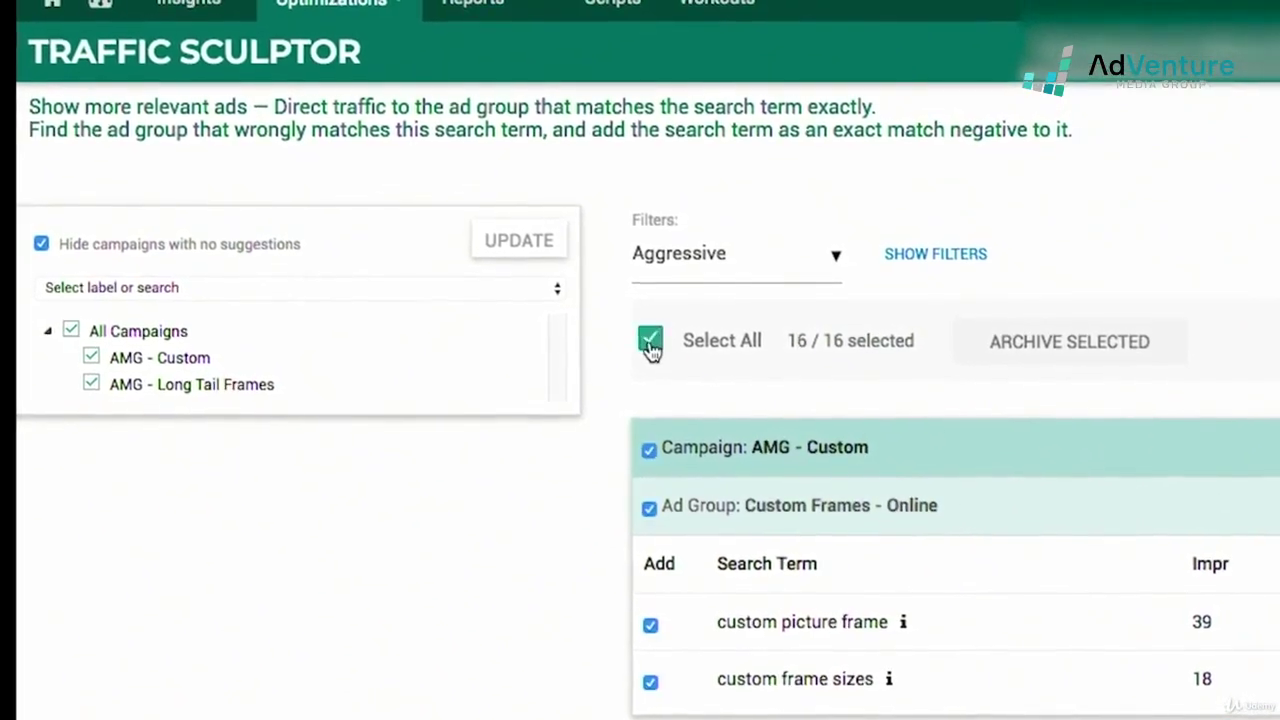
click(653, 338)
scroll(900, 450, down, 8)
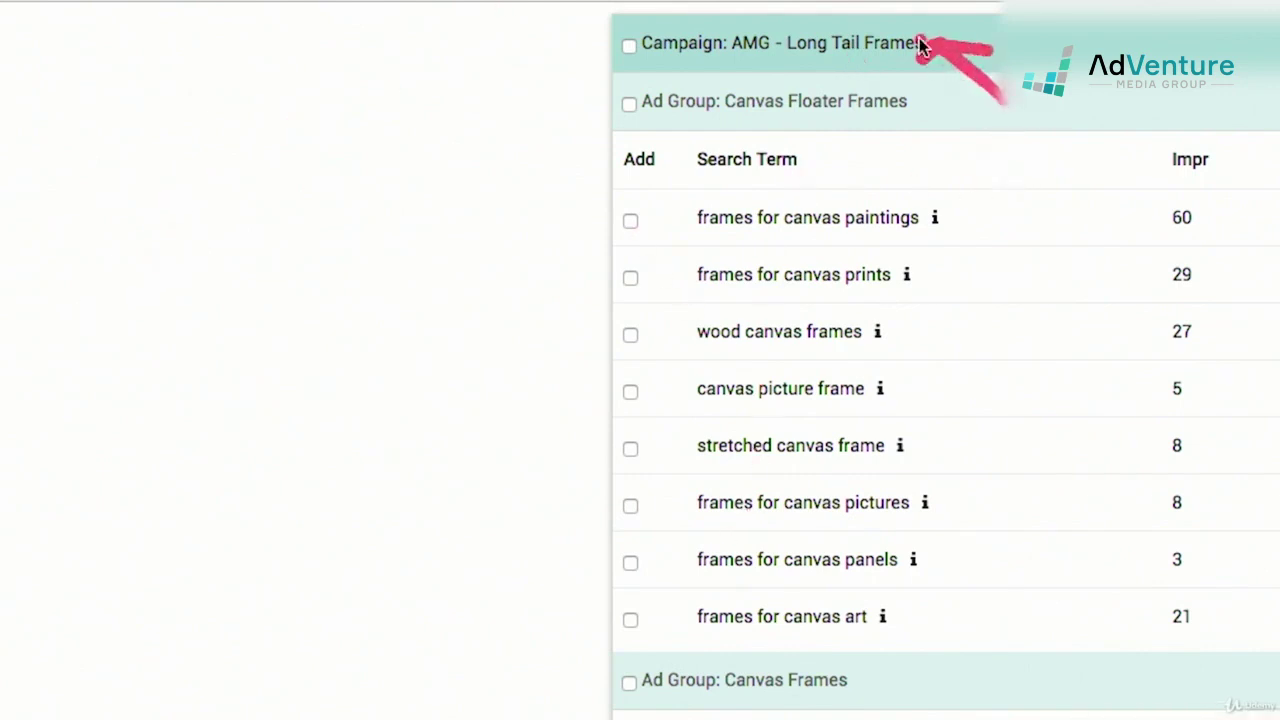
mouse_move(645, 127)
mouse_down()
mouse_move(889, 141)
mouse_move(929, 91)
mouse_move(705, 67)
mouse_move(612, 122)
mouse_up()
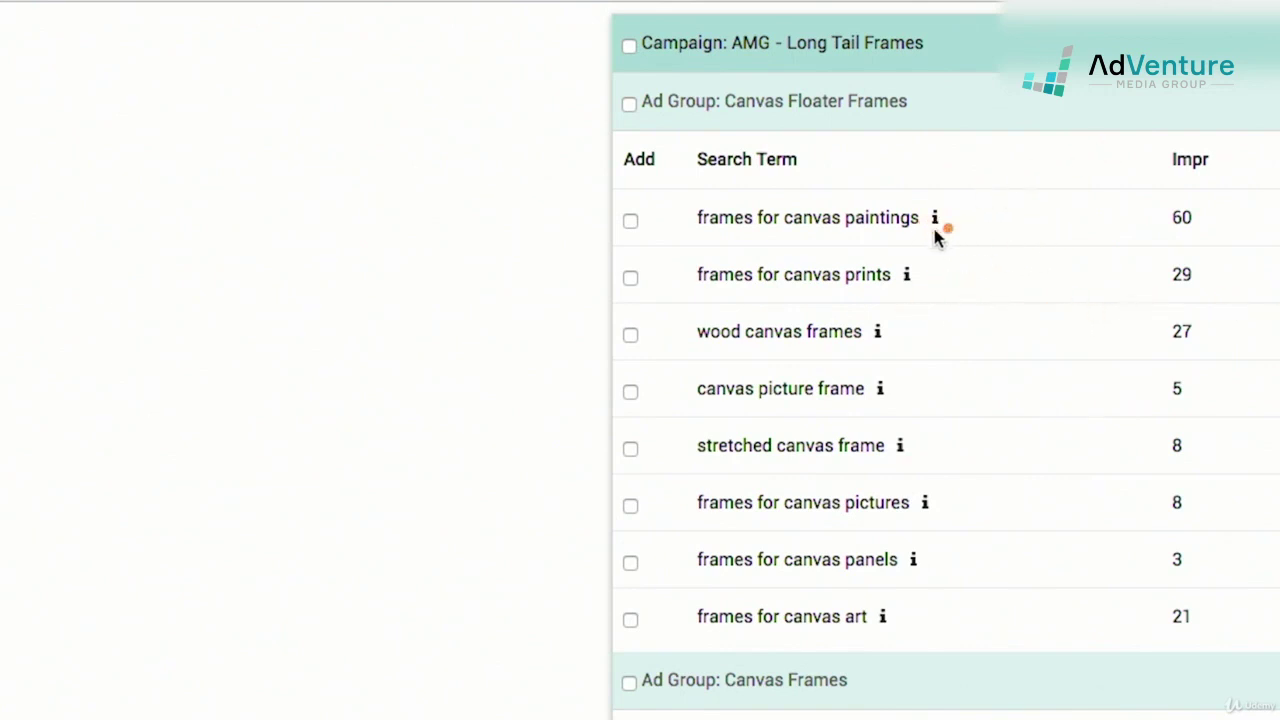
drag(691, 186, 810, 195)
drag(728, 245, 911, 251)
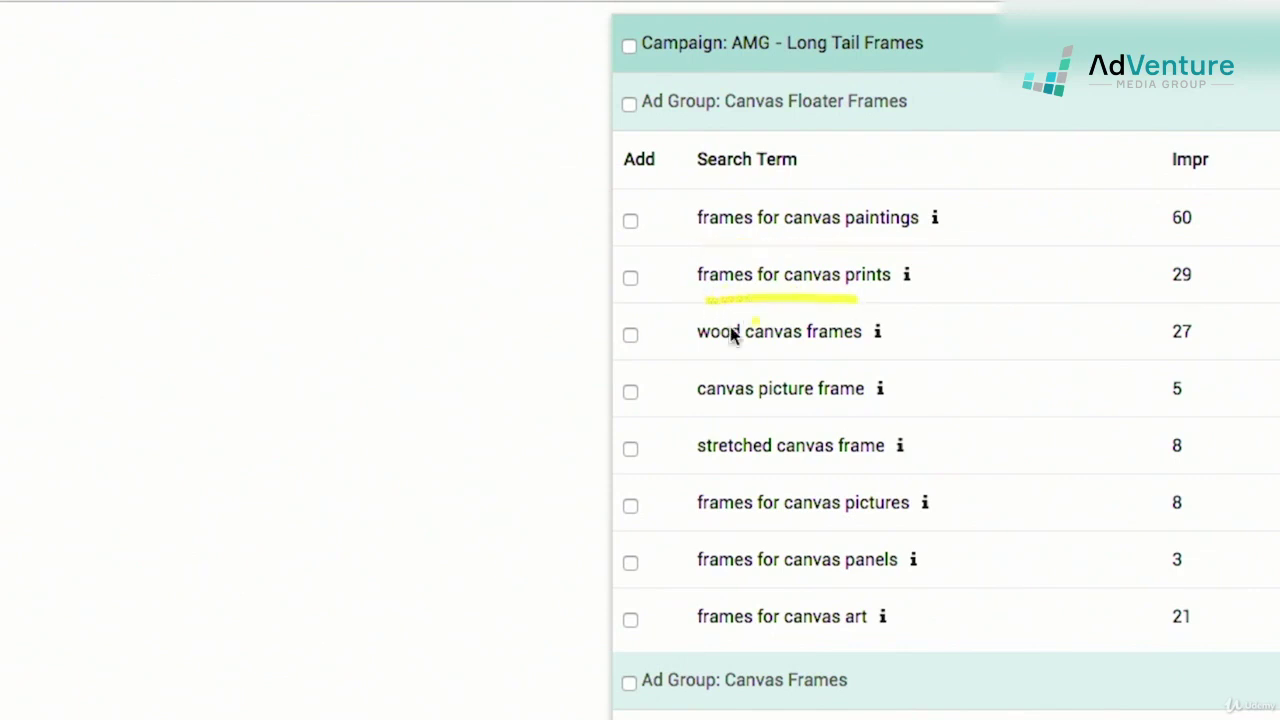
drag(705, 416, 847, 416)
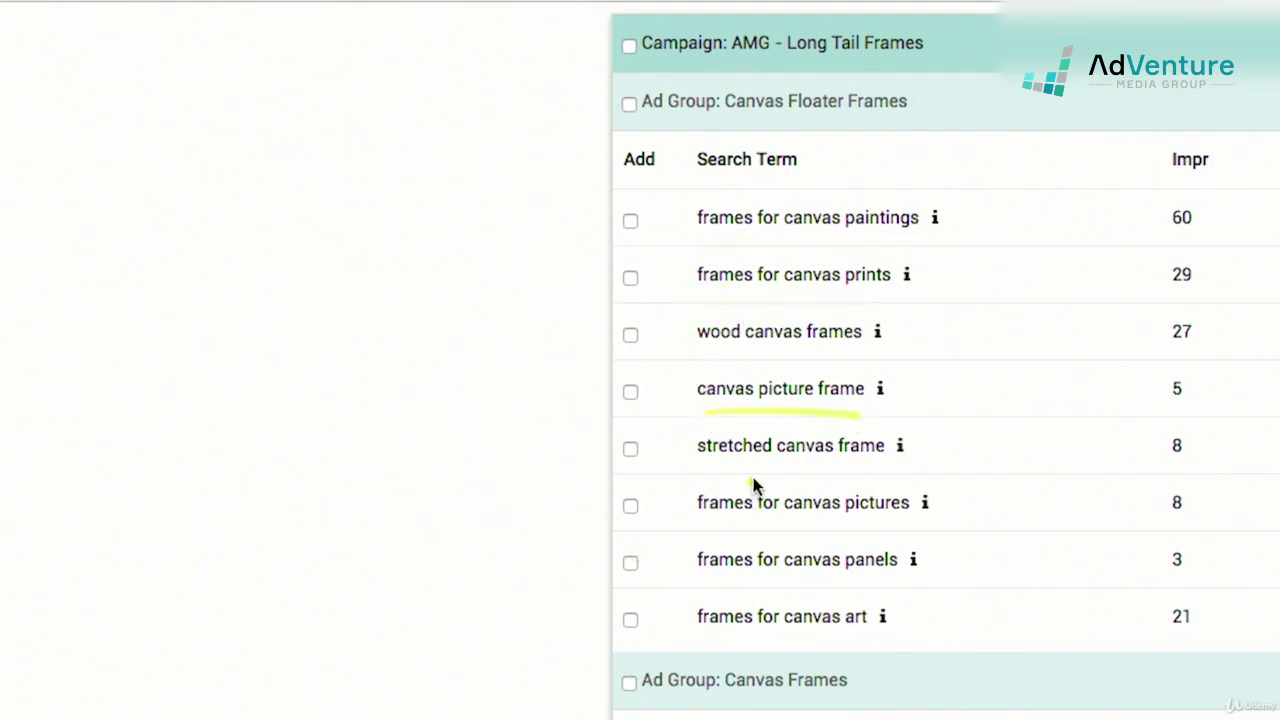
drag(690, 478, 828, 478)
drag(757, 538, 900, 530)
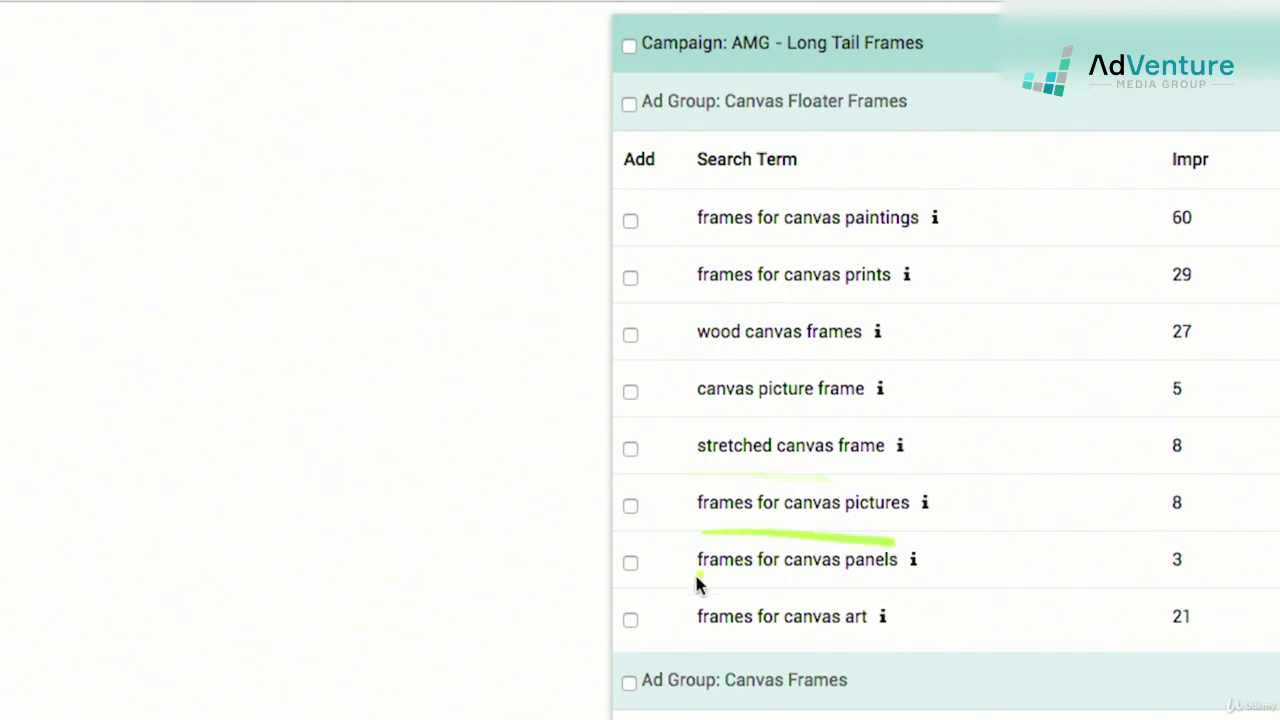
drag(682, 577, 960, 594)
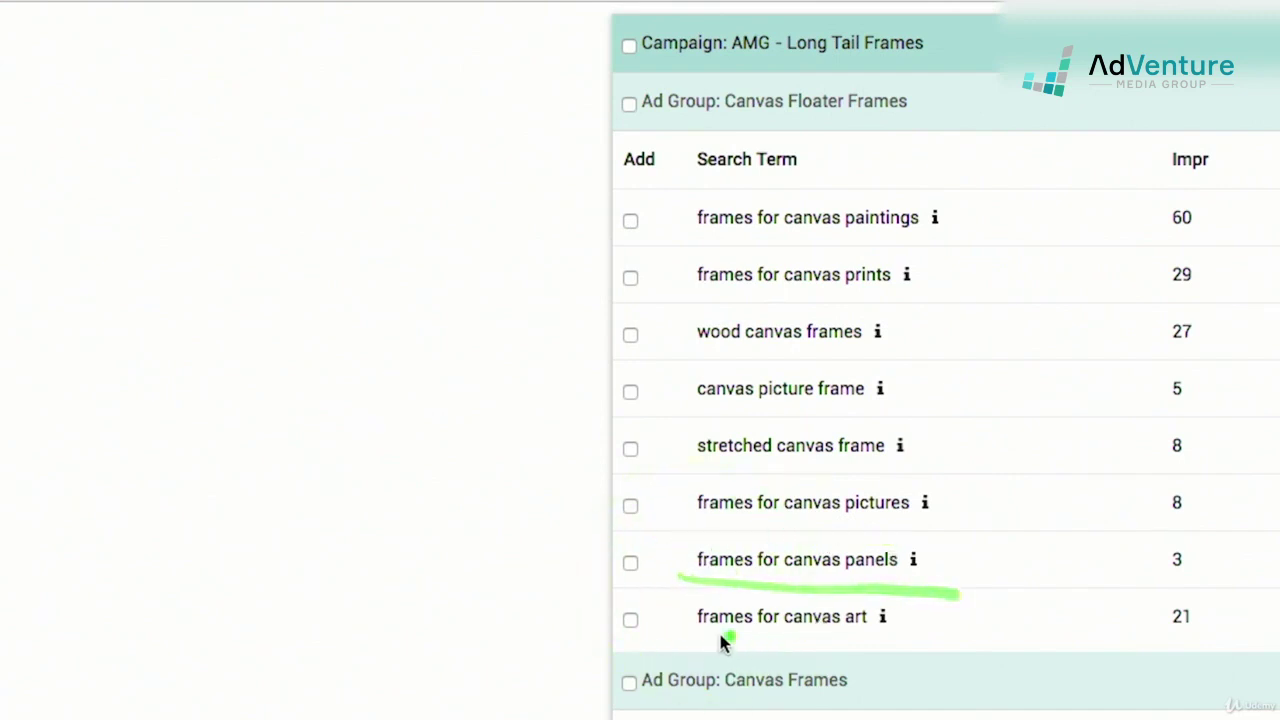
drag(693, 646, 856, 648)
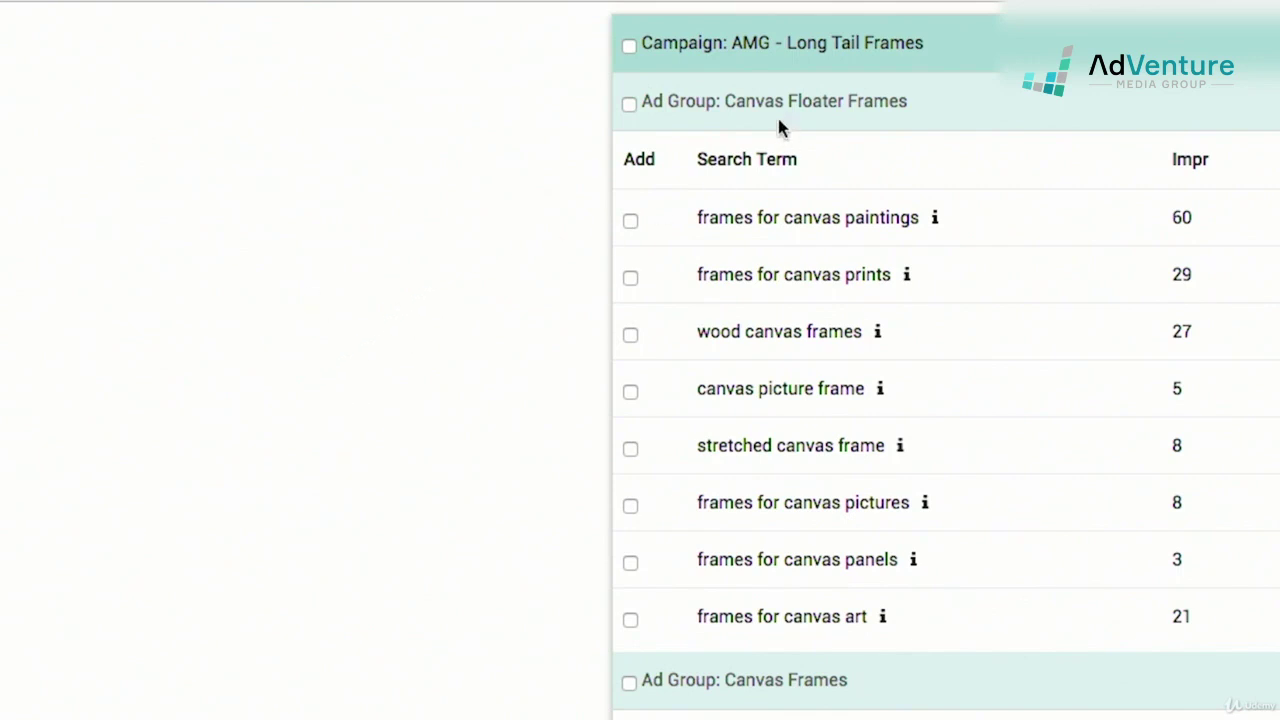
Tick the Canvas Floater Frames ad group to select its eight search terms (8 of 16)
drag(257, 372, 296, 356)
mouse_move(256, 346)
mouse_down()
mouse_move(298, 318)
mouse_move(336, 374)
mouse_up()
mouse_move(370, 322)
mouse_down()
mouse_move(531, 314)
mouse_move(572, 296)
mouse_up()
click(309, 449)
drag(309, 449, 697, 325)
click(655, 388)
click(629, 106)
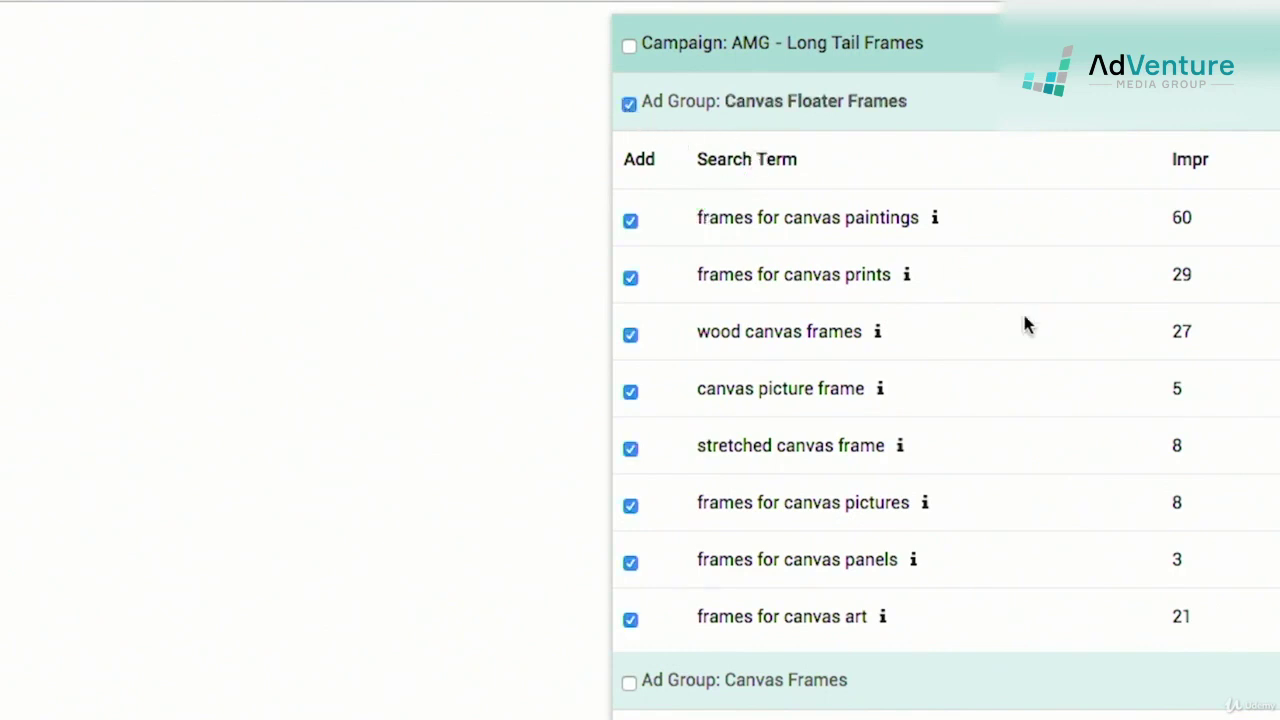
scroll(1024, 315, up, 7)
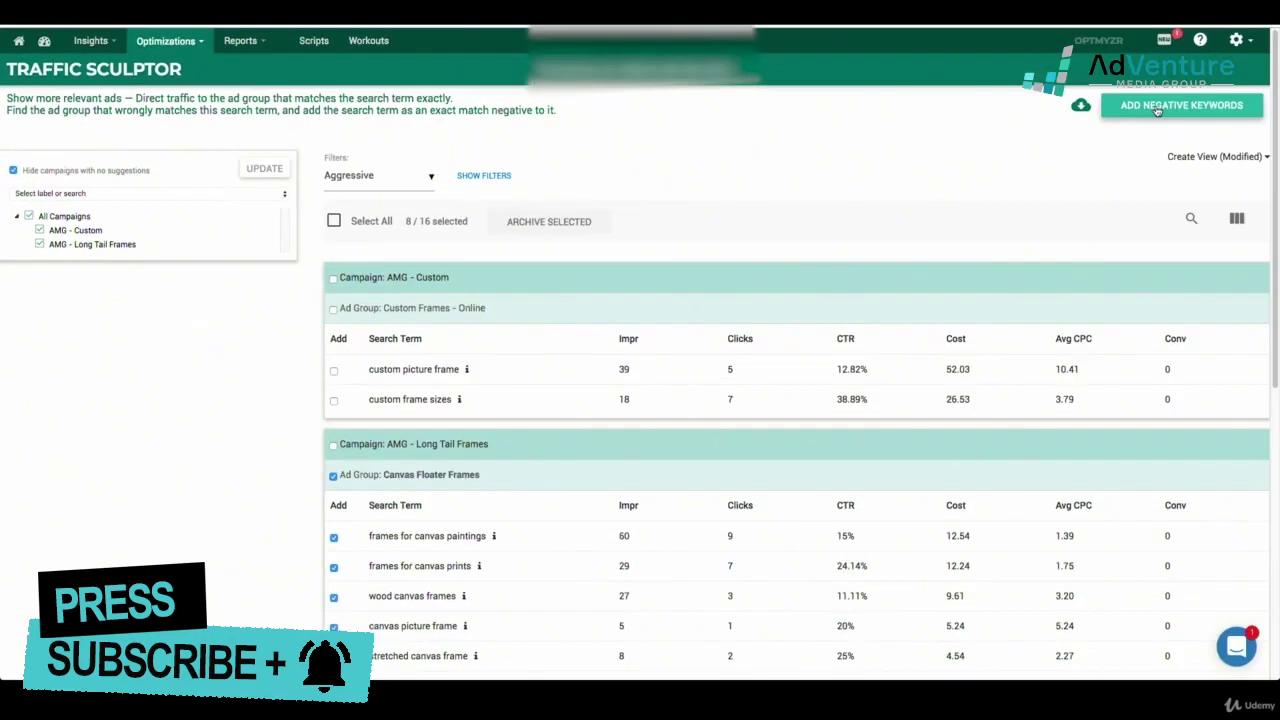
Submit the 8 selected terms as negative keywords, confirm, and dismiss the change log
click(1157, 108)
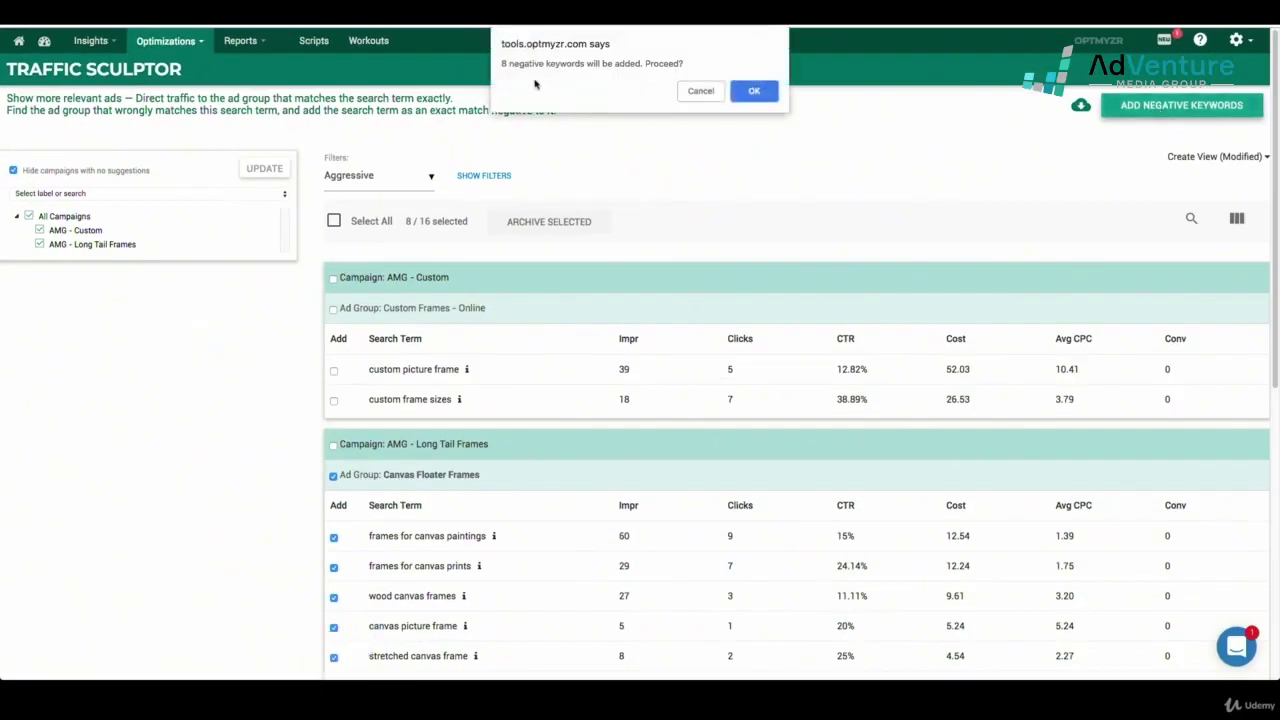
click(757, 92)
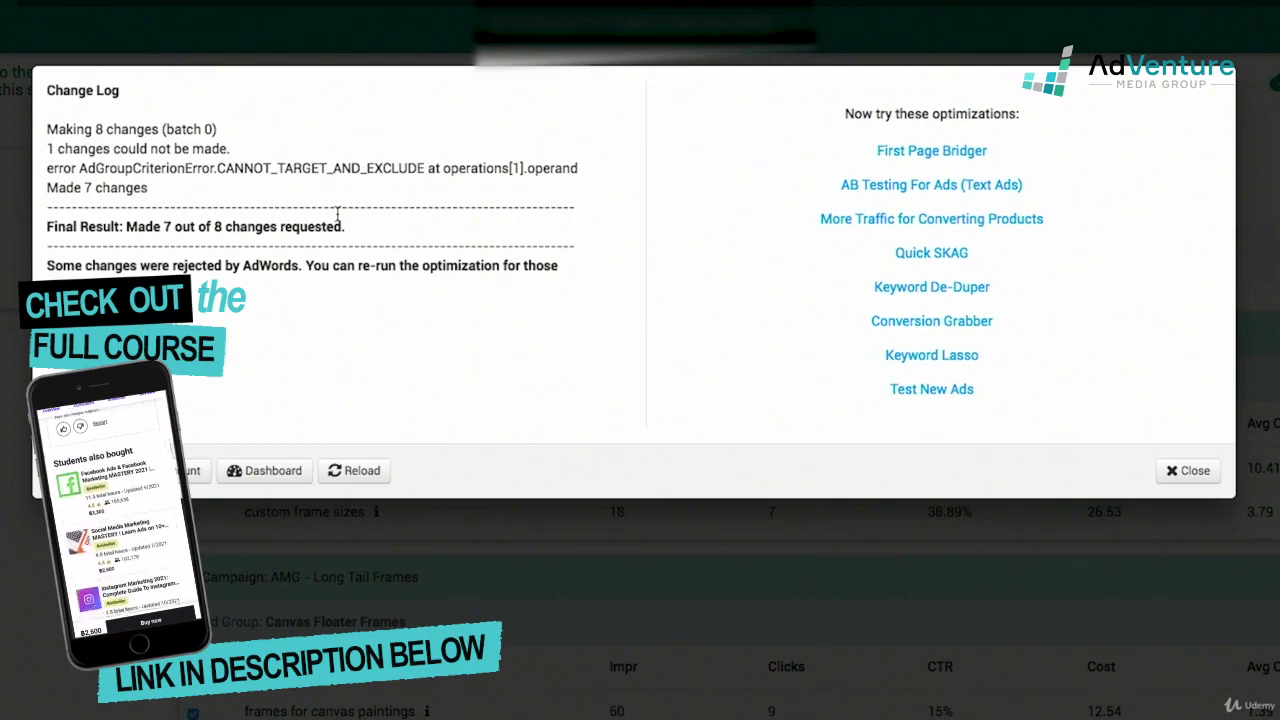
click(1190, 471)
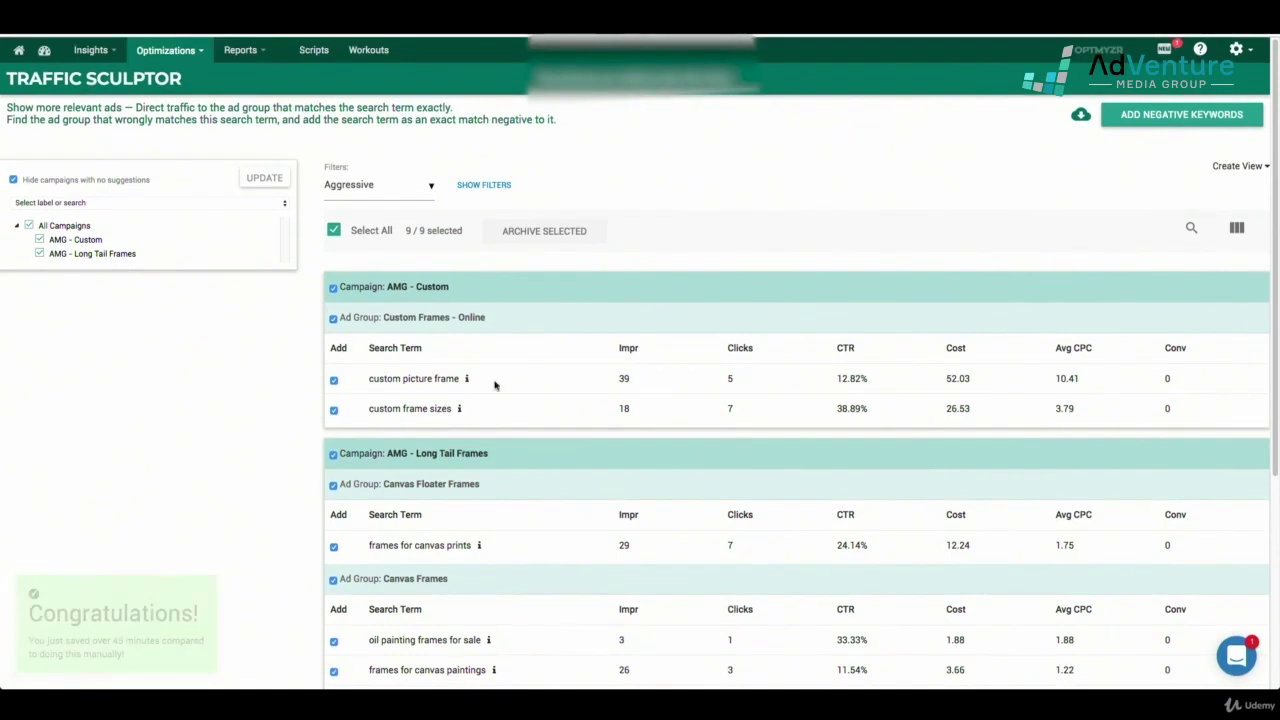
Raise the Impr filter minimum to 50 and apply the custom filter
click(478, 189)
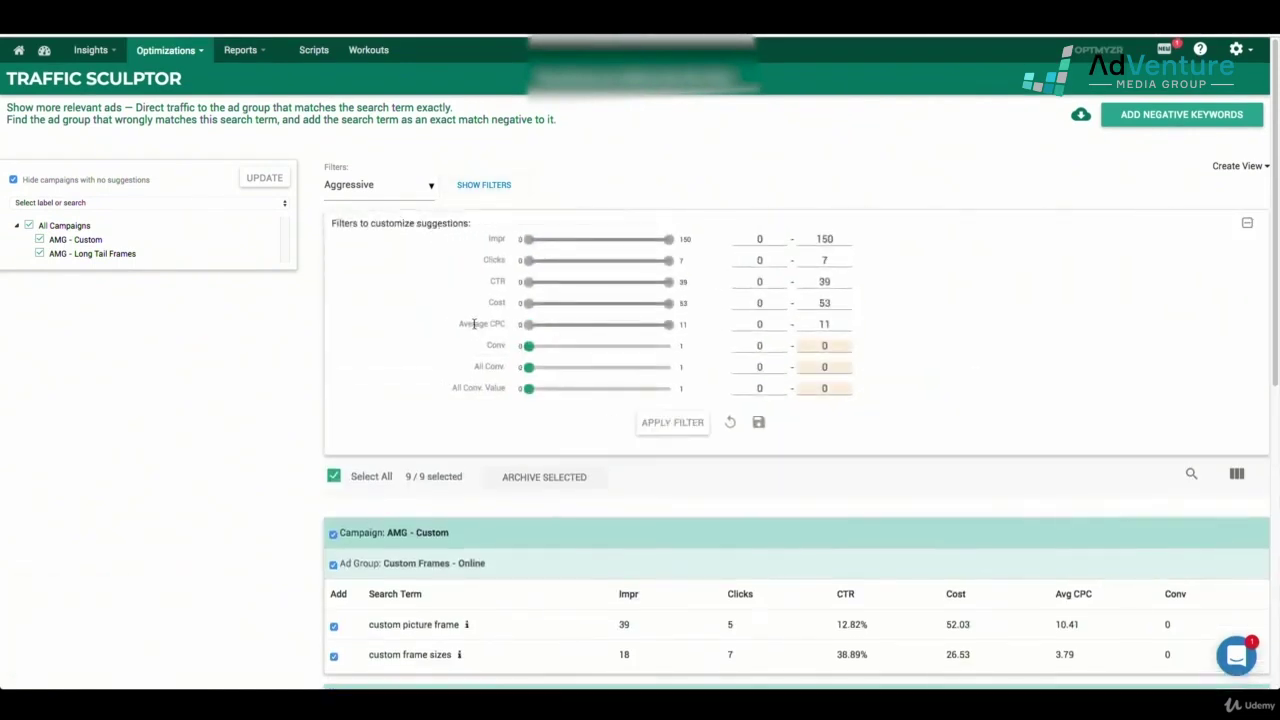
drag(528, 240, 577, 242)
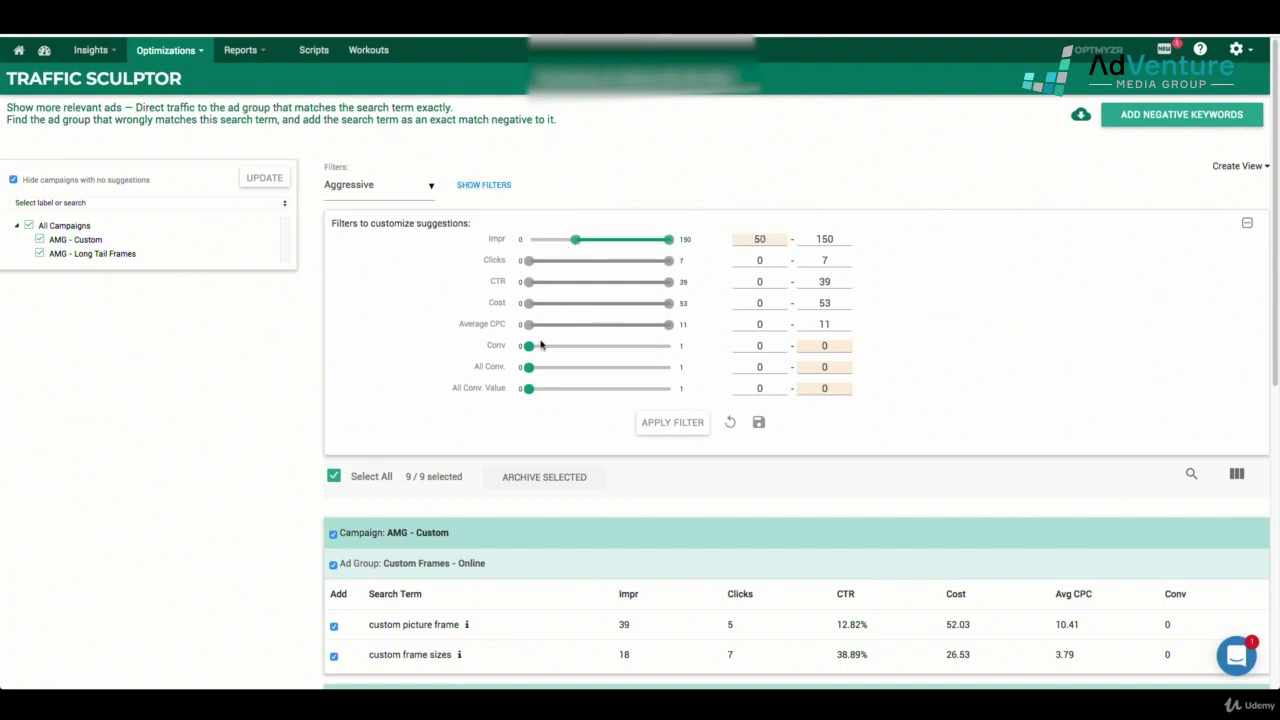
click(683, 424)
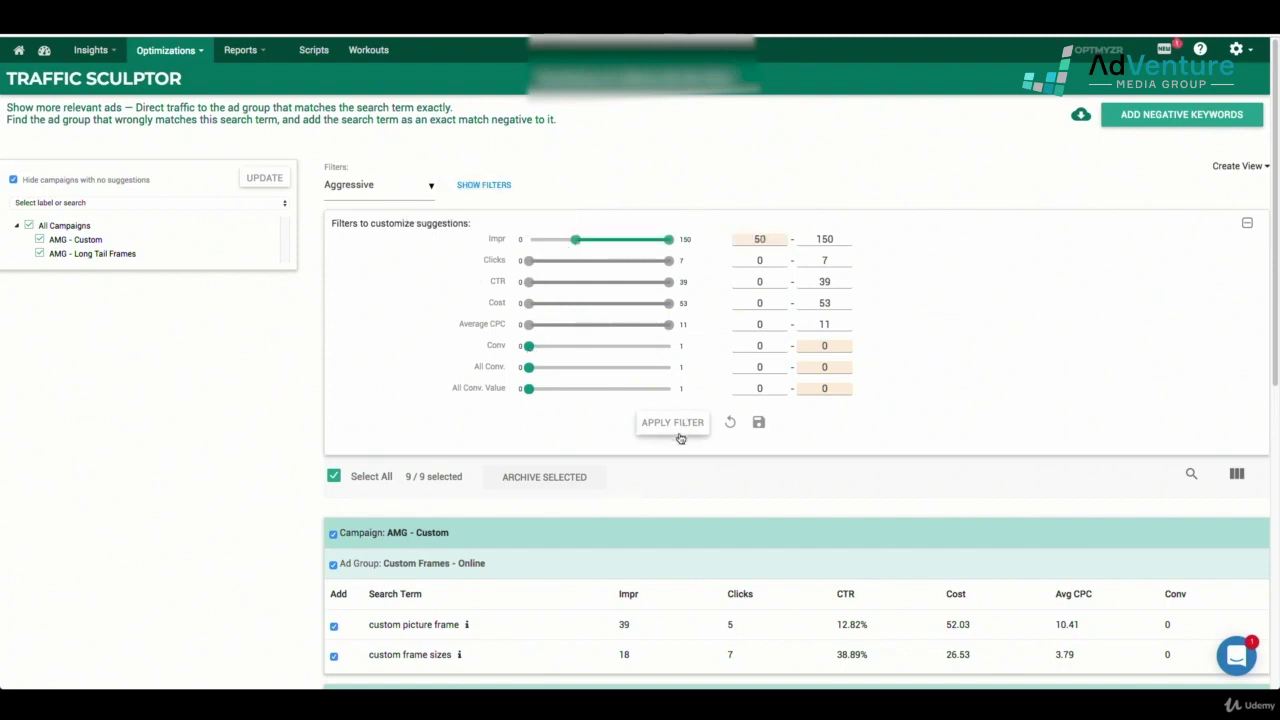